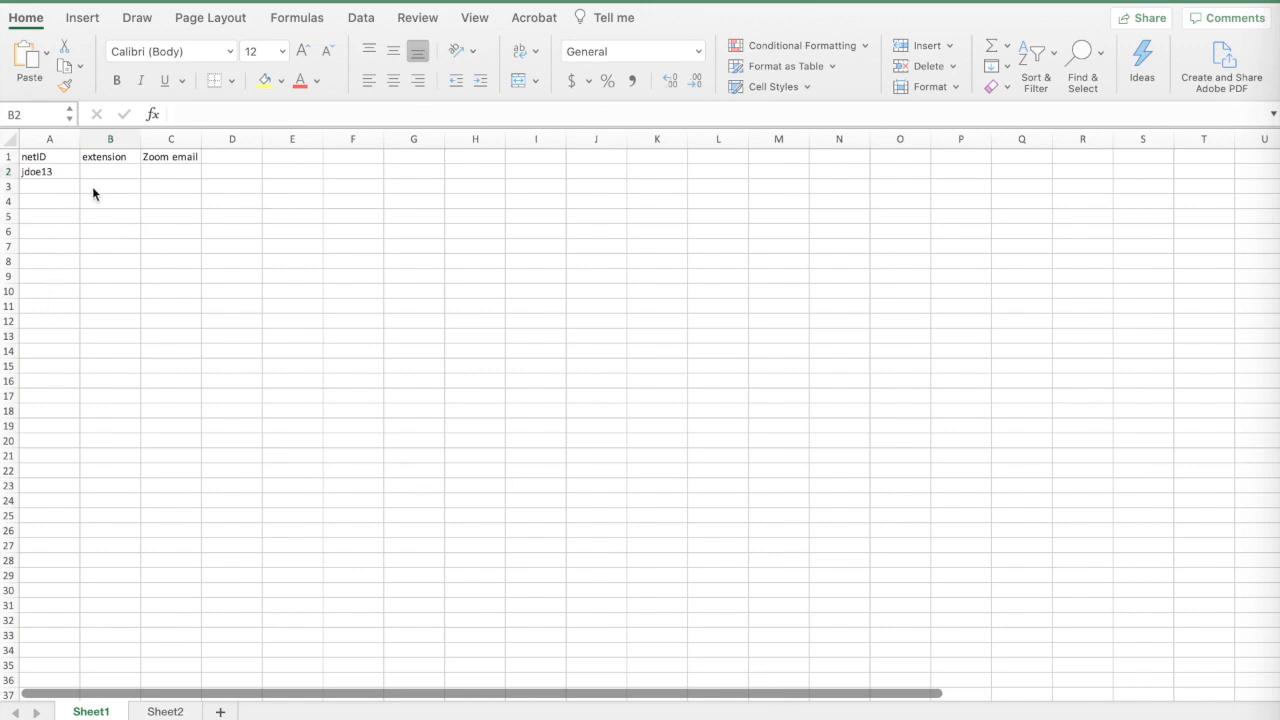
pyautogui.click(119, 175)
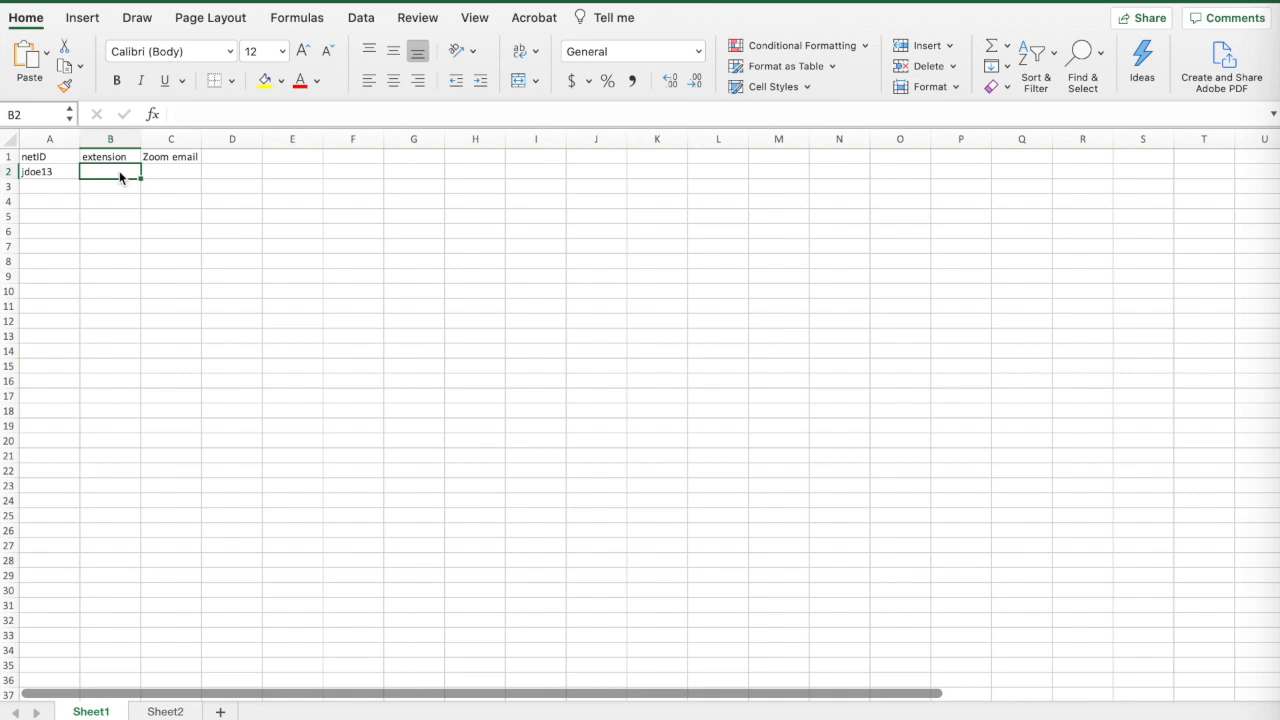
pyautogui.write("'")
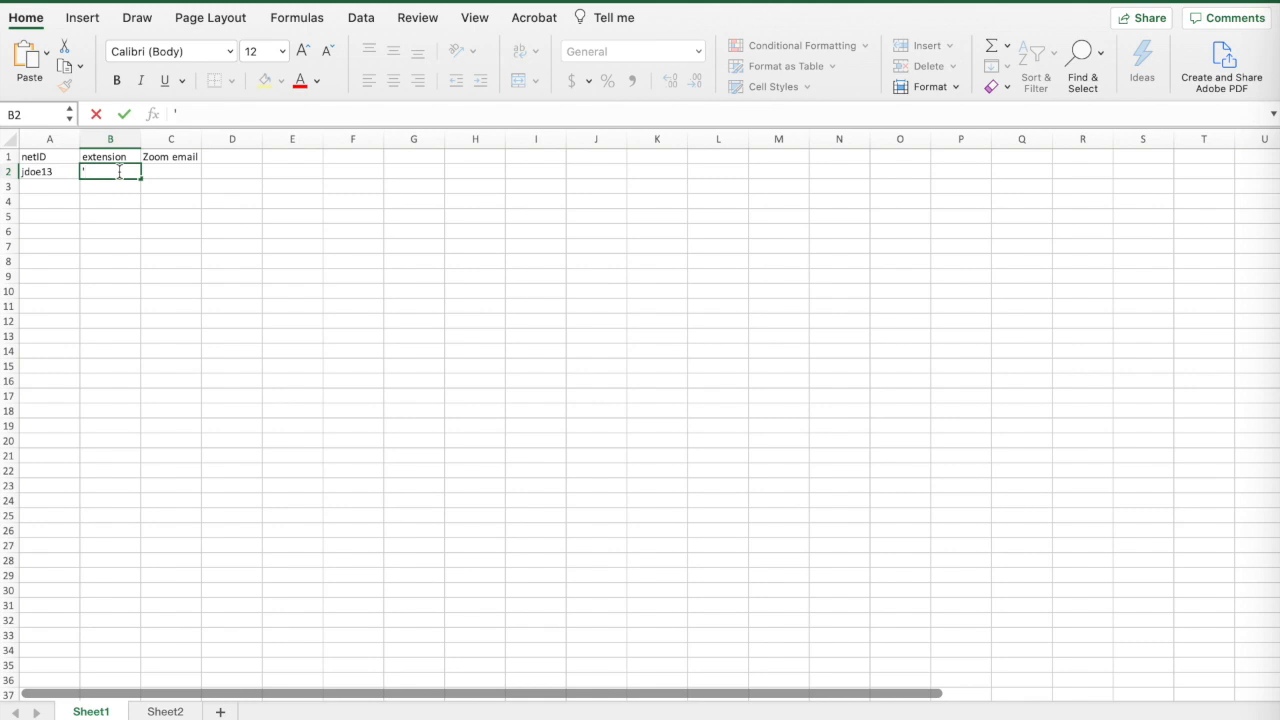
pyautogui.write('@byu.edu')
pyautogui.press('Return')
# Build the Zoom email in cell C2 by joining the netID and extension with the formula =A2&B2.
pyautogui.press('Up')
pyautogui.press('Right')
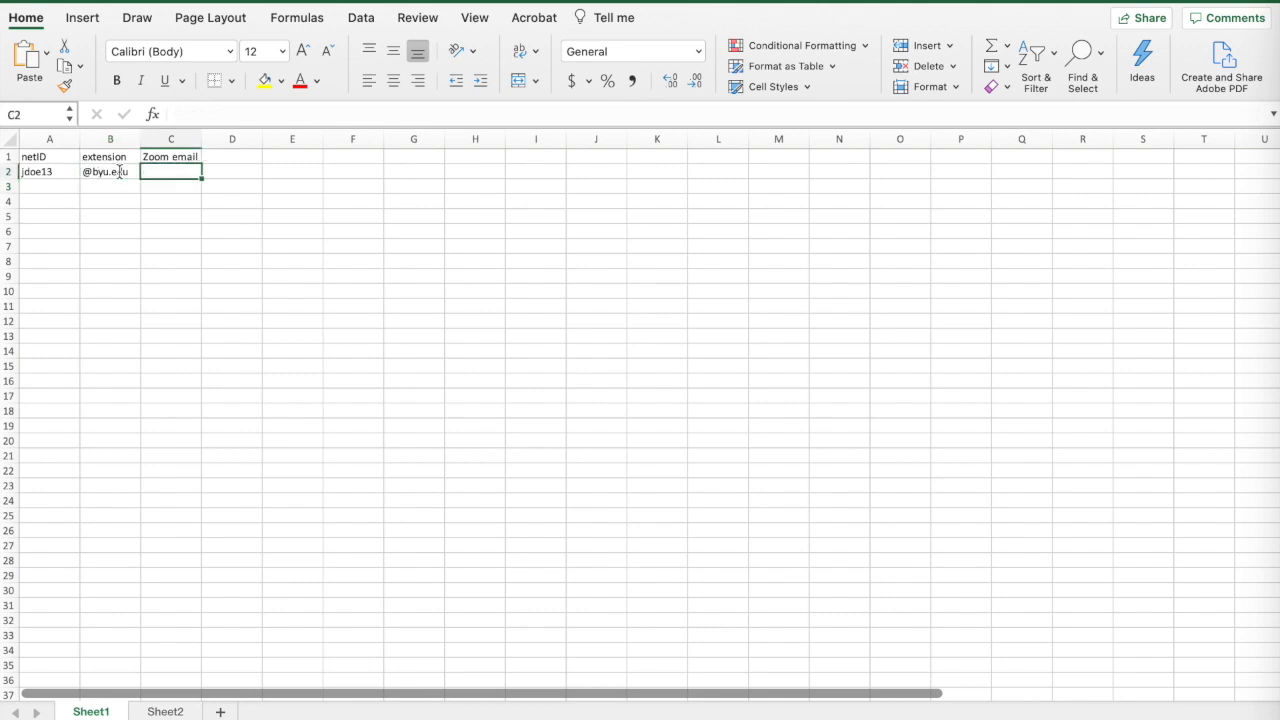
pyautogui.write('=')
pyautogui.press('Left')
pyautogui.press('Left')
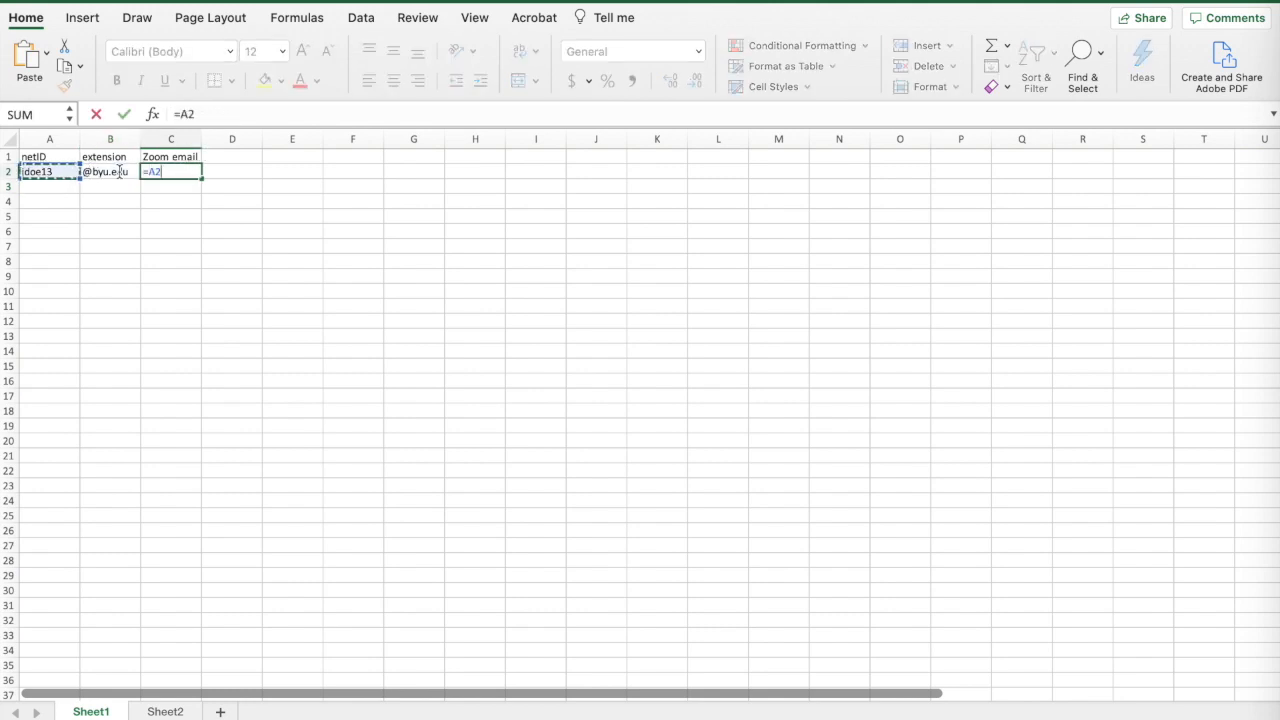
pyautogui.write('&')
pyautogui.click(119, 171)
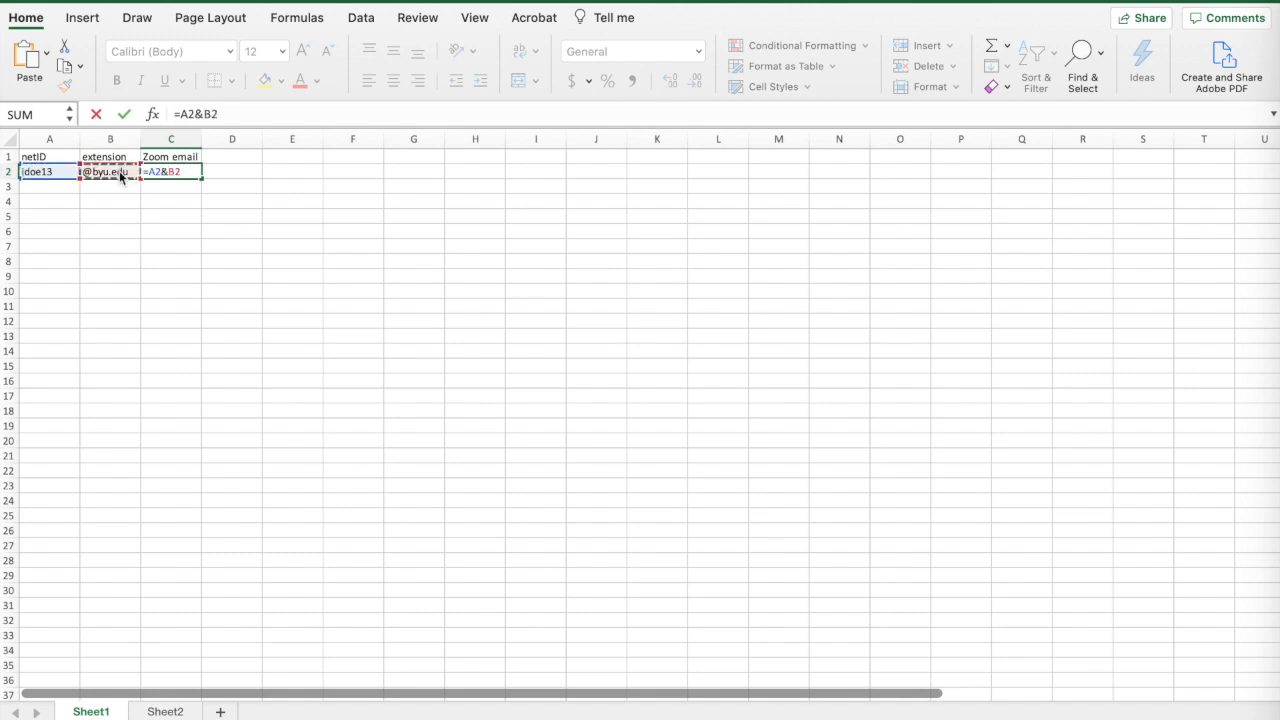
pyautogui.press('Return')
# Copy the combined email from C2 and paste it as values only into cell B2 under Email Address on Sheet2.
pyautogui.click(168, 174)
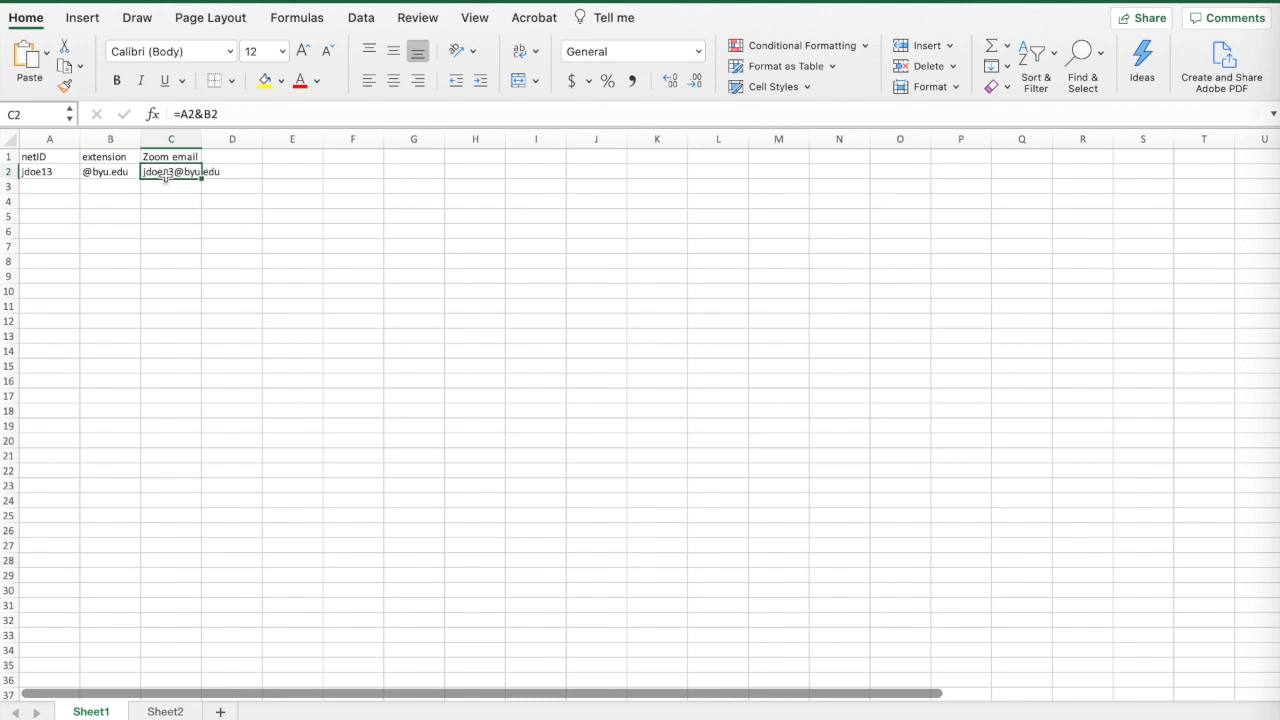
pyautogui.hotkey('ctrl', 'c')
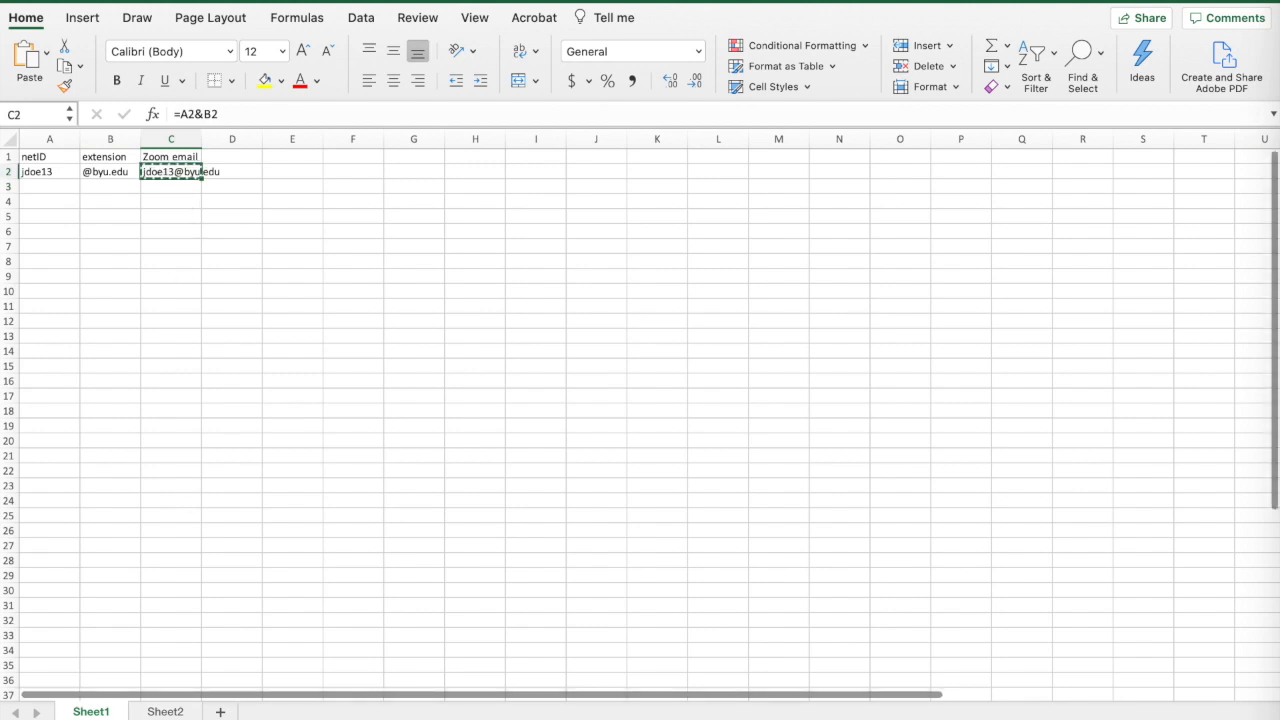
pyautogui.click(166, 712)
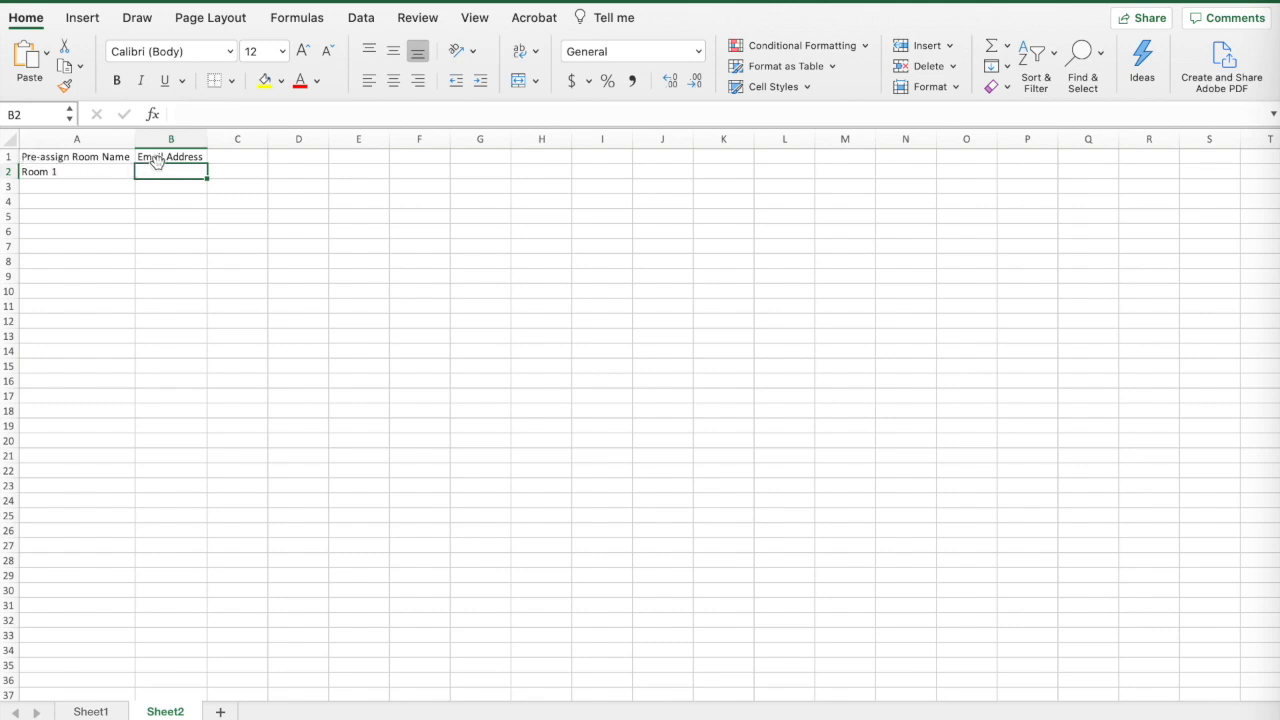
pyautogui.click(85, 173)
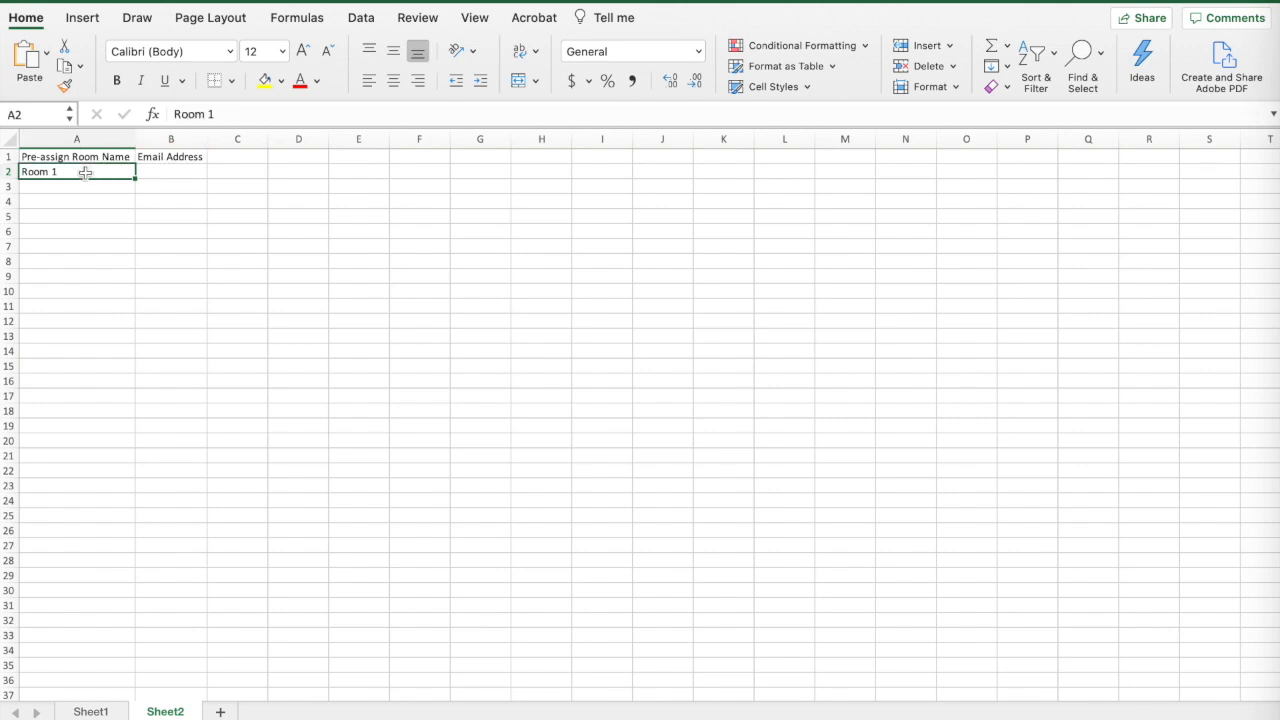
pyautogui.click(161, 175)
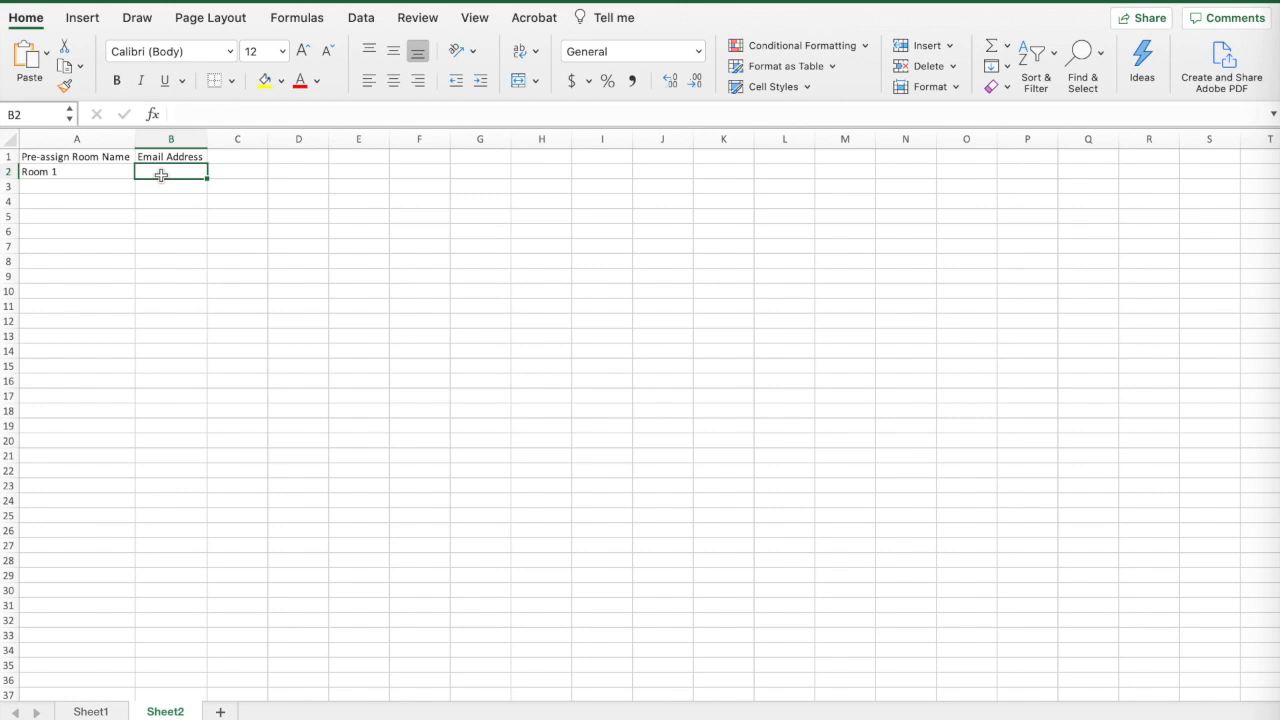
pyautogui.rightClick(161, 175)
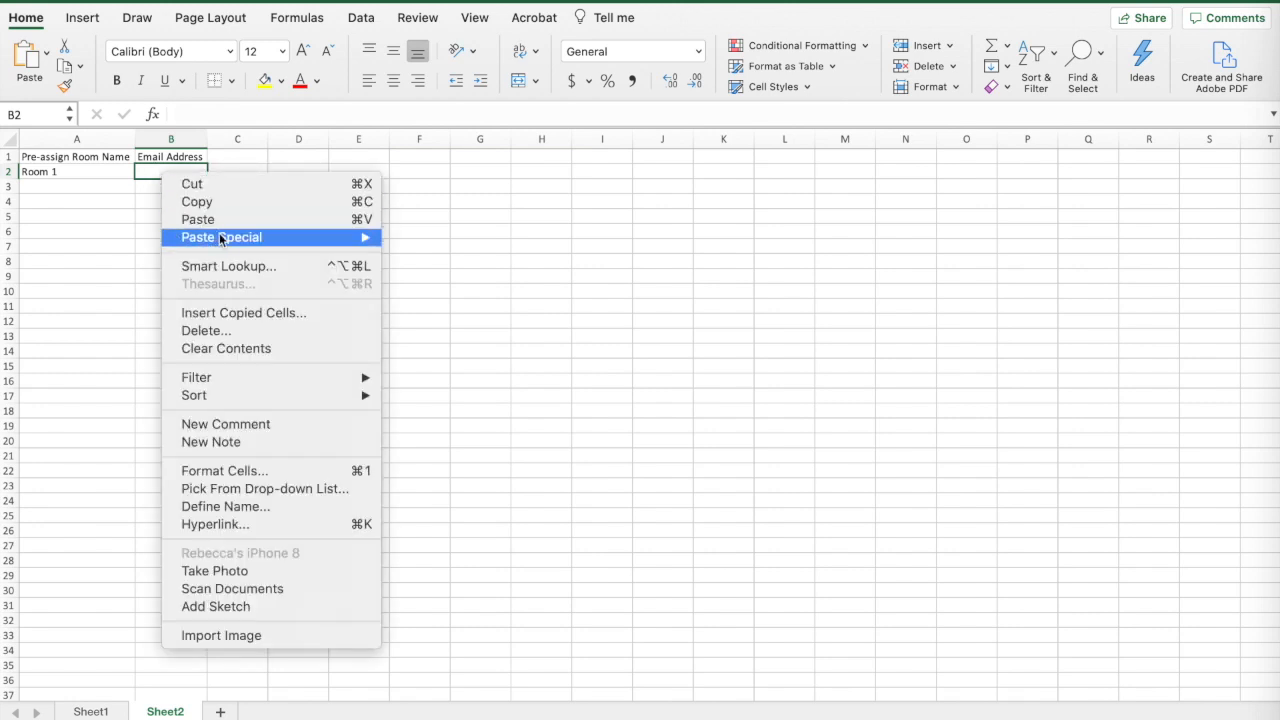
pyautogui.moveTo(224, 242)
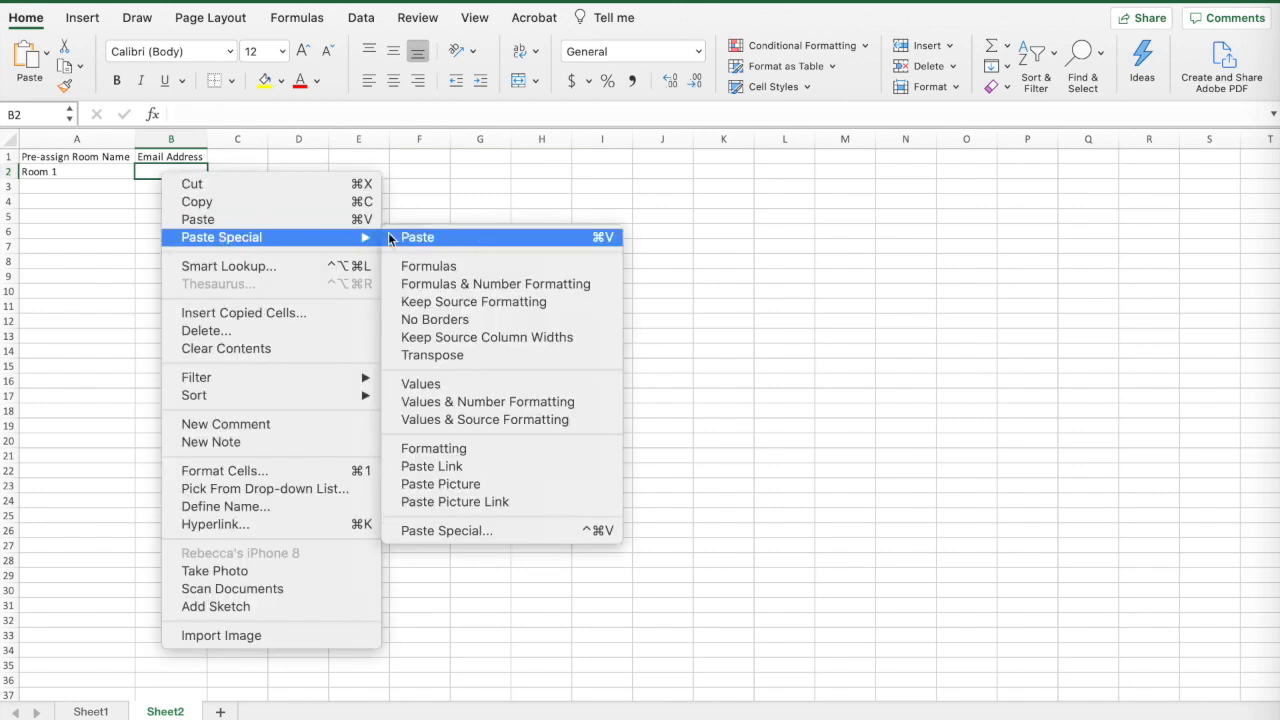
pyautogui.click(436, 386)
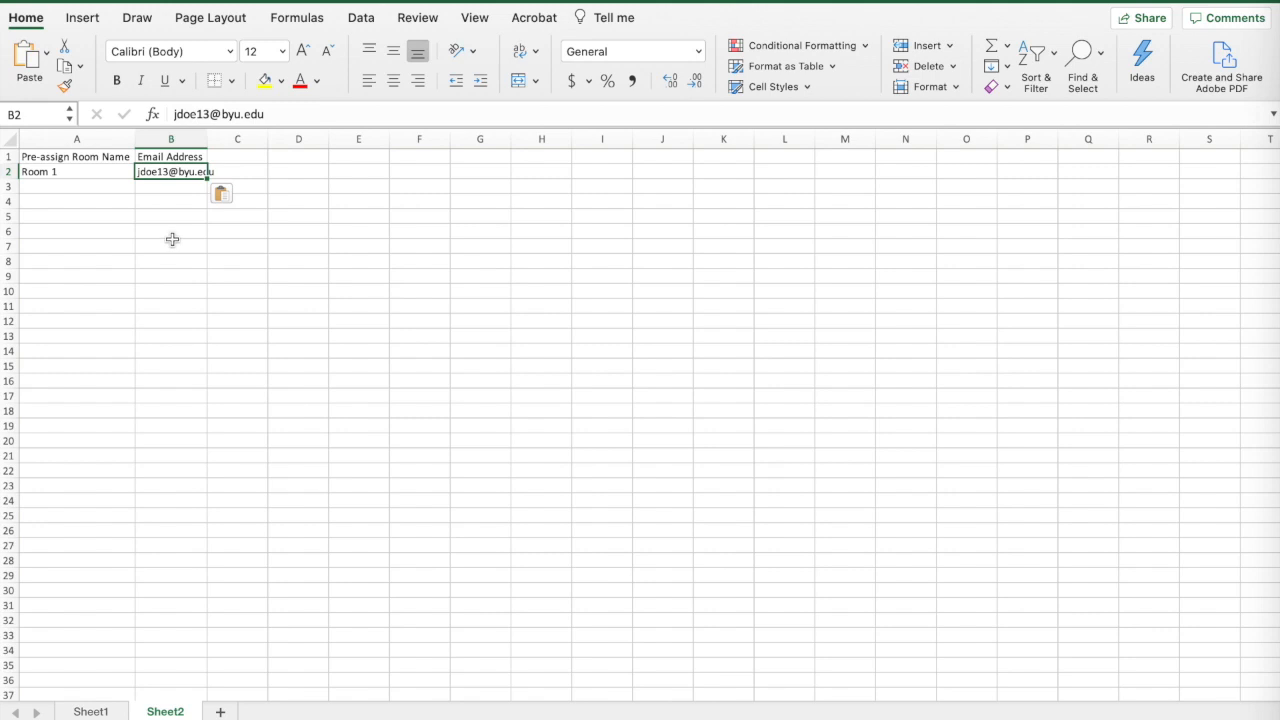
# Switch to Safari, go to zoom.byu.edu and log into Zoom.
pyautogui.click(41, 190)
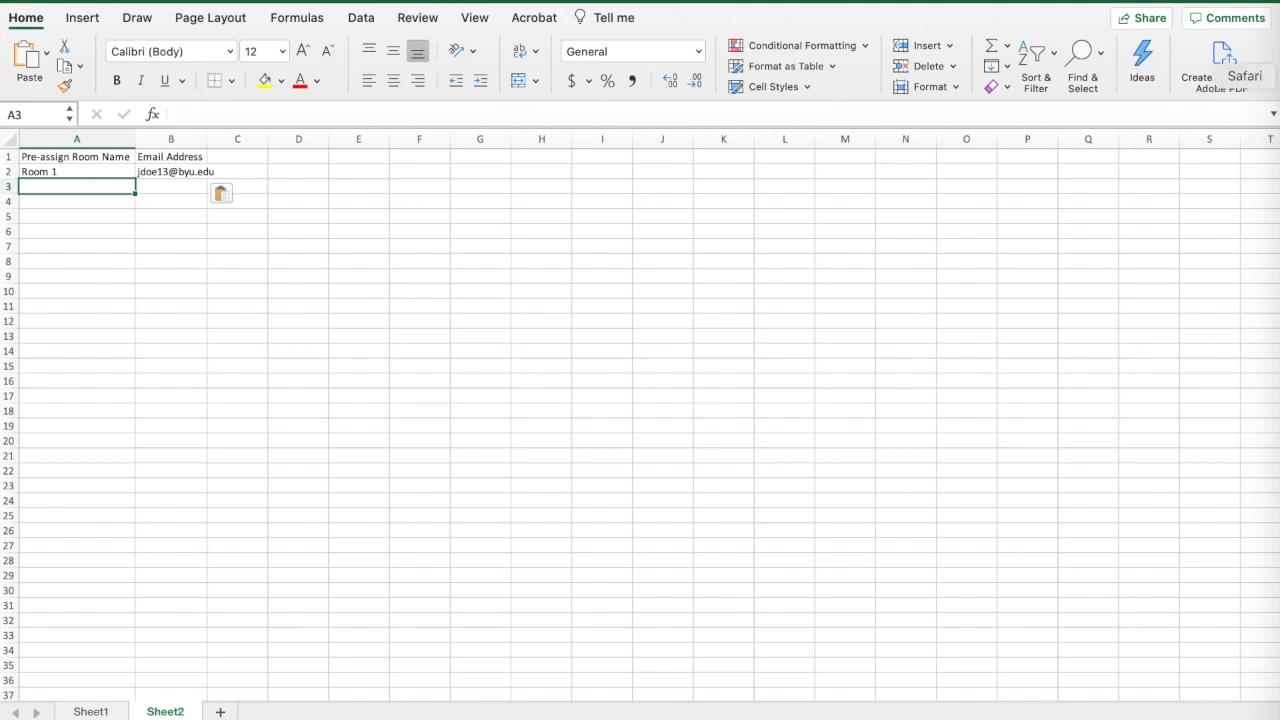
pyautogui.click(1275, 76)
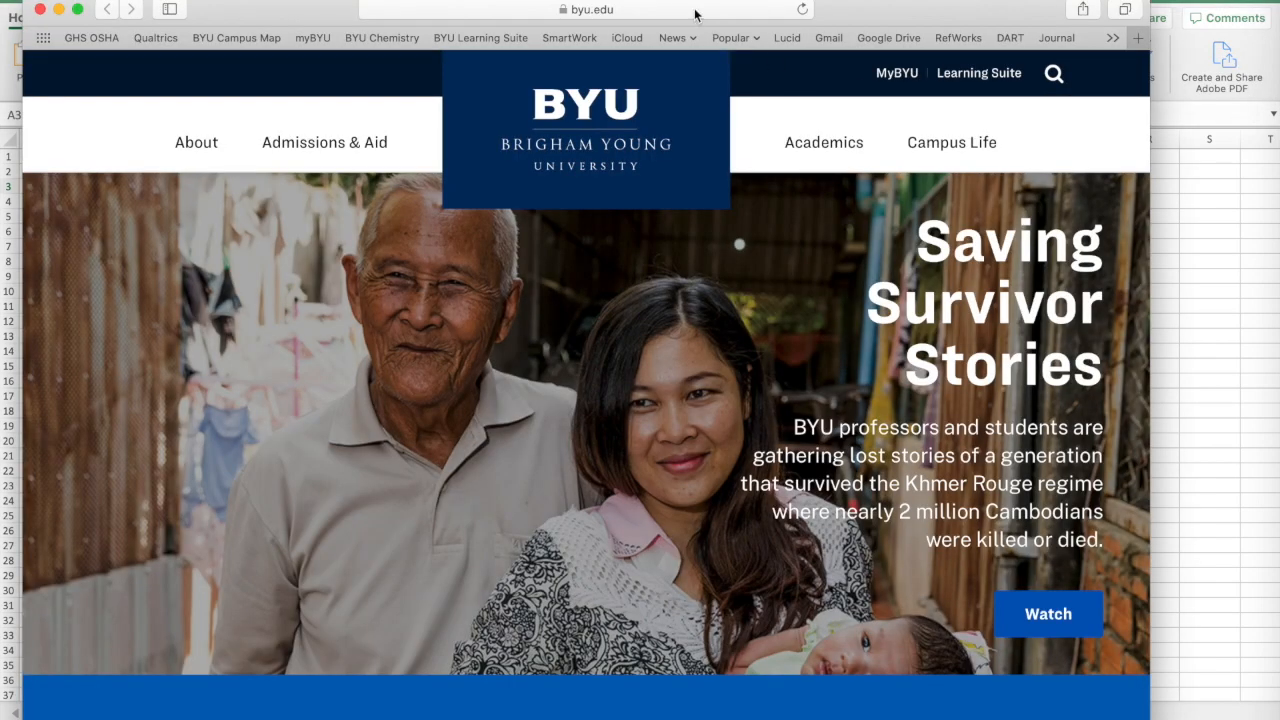
pyautogui.click(697, 12)
pyautogui.write('zoom.byu.e')
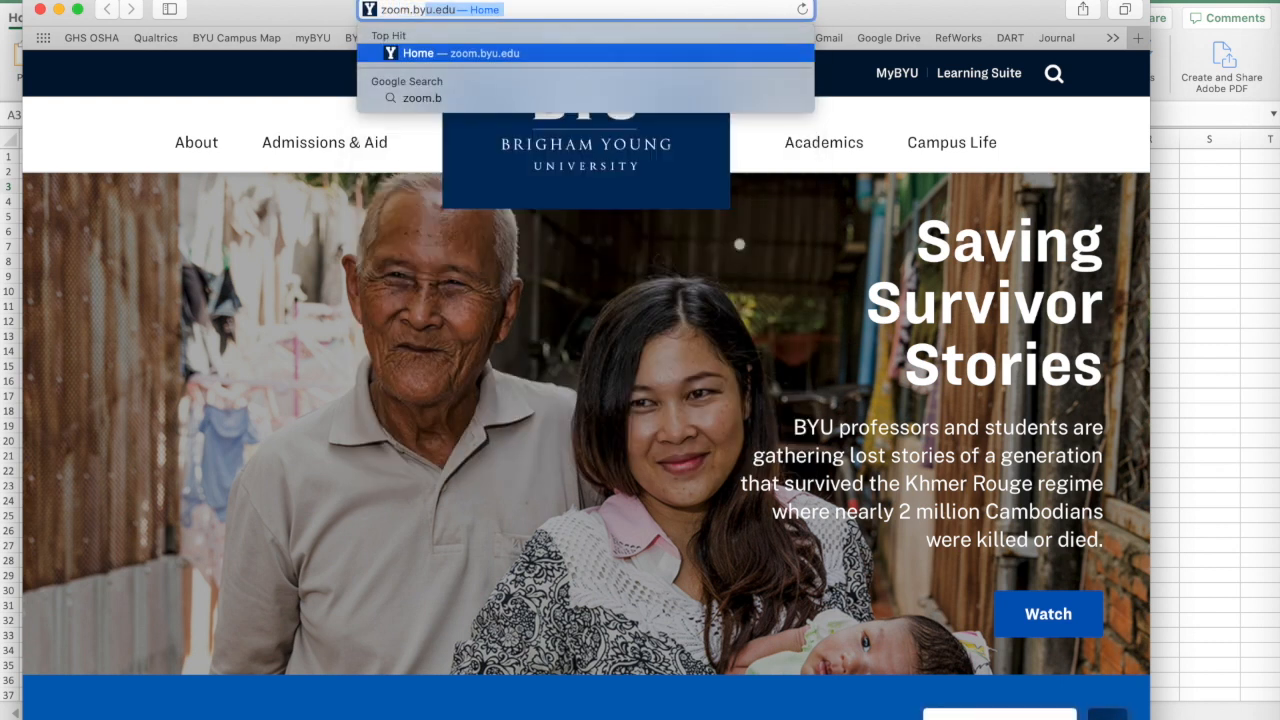
pyautogui.press('Return')
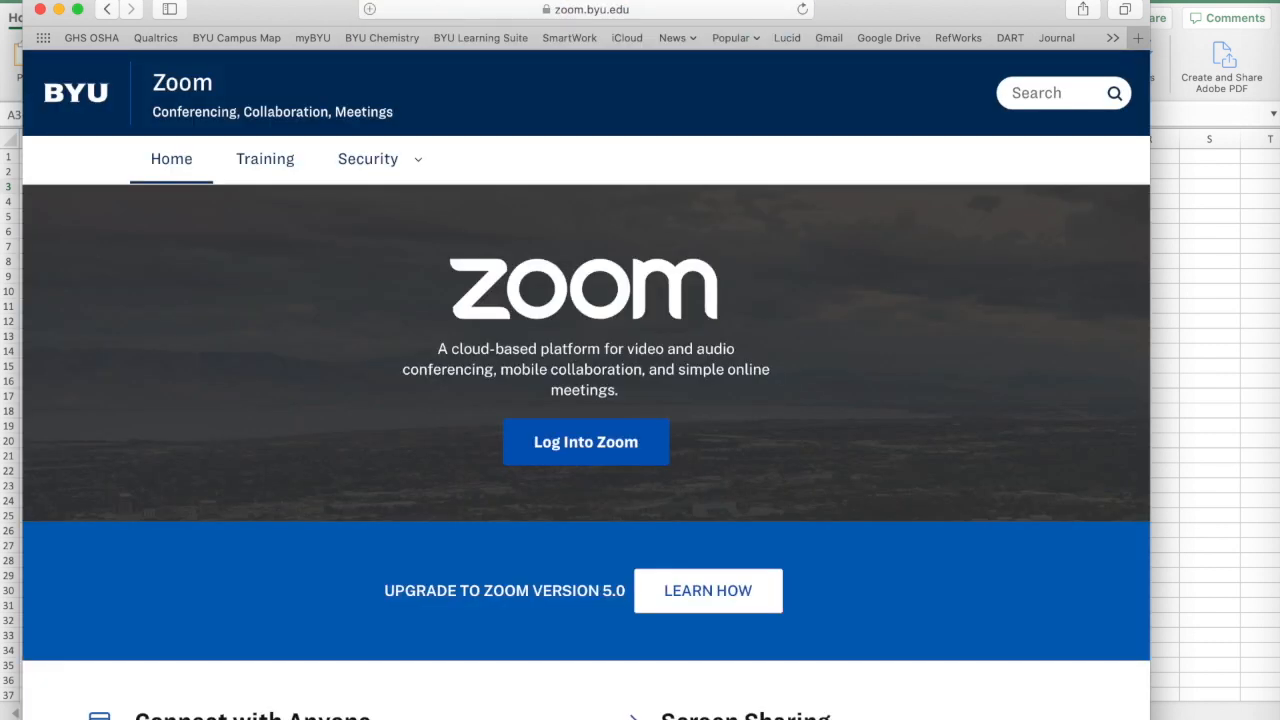
pyautogui.click(590, 442)
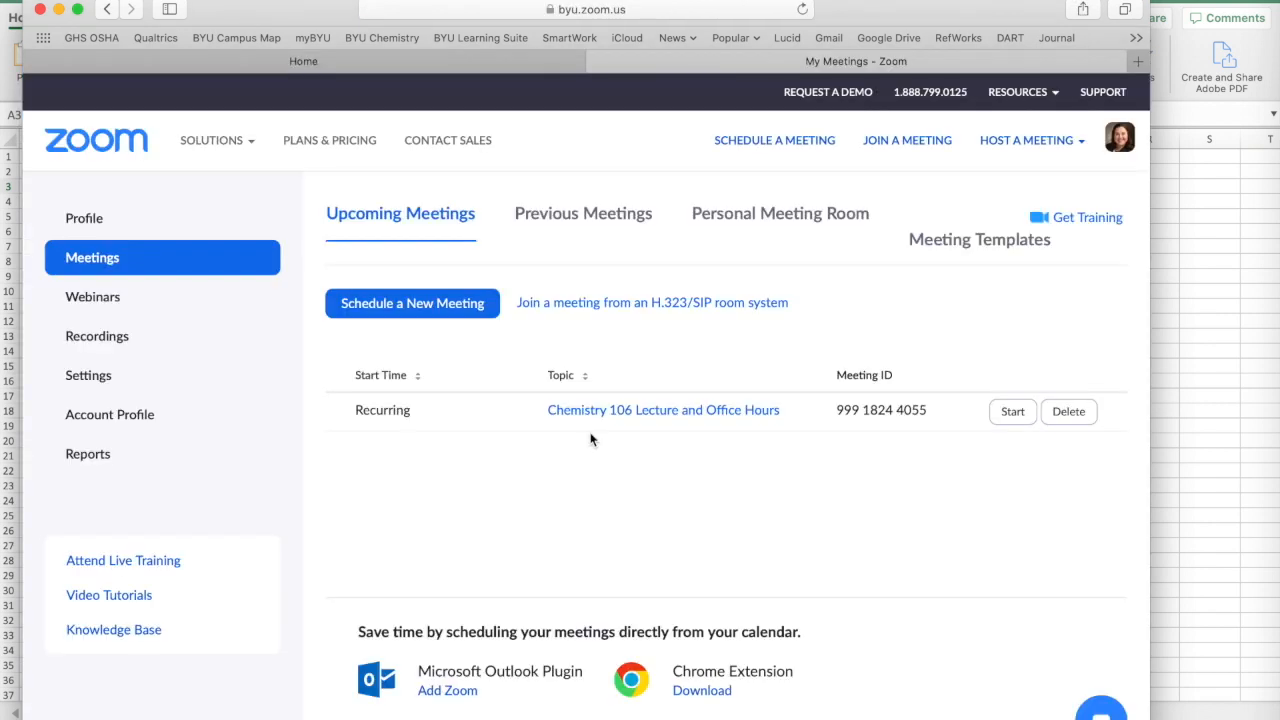
# Open the recurring Chemistry 106 Lecture and Office Hours meeting for editing.
pyautogui.click(652, 409)
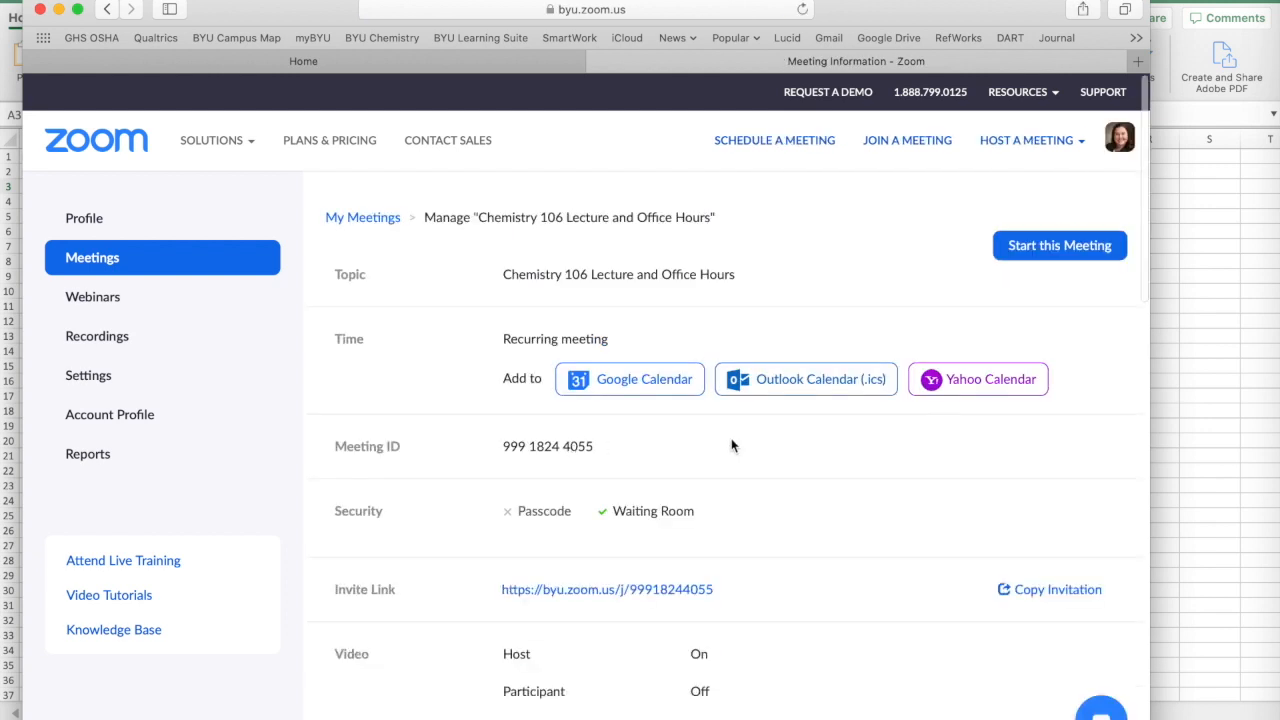
pyautogui.scroll(-5, 731, 446)
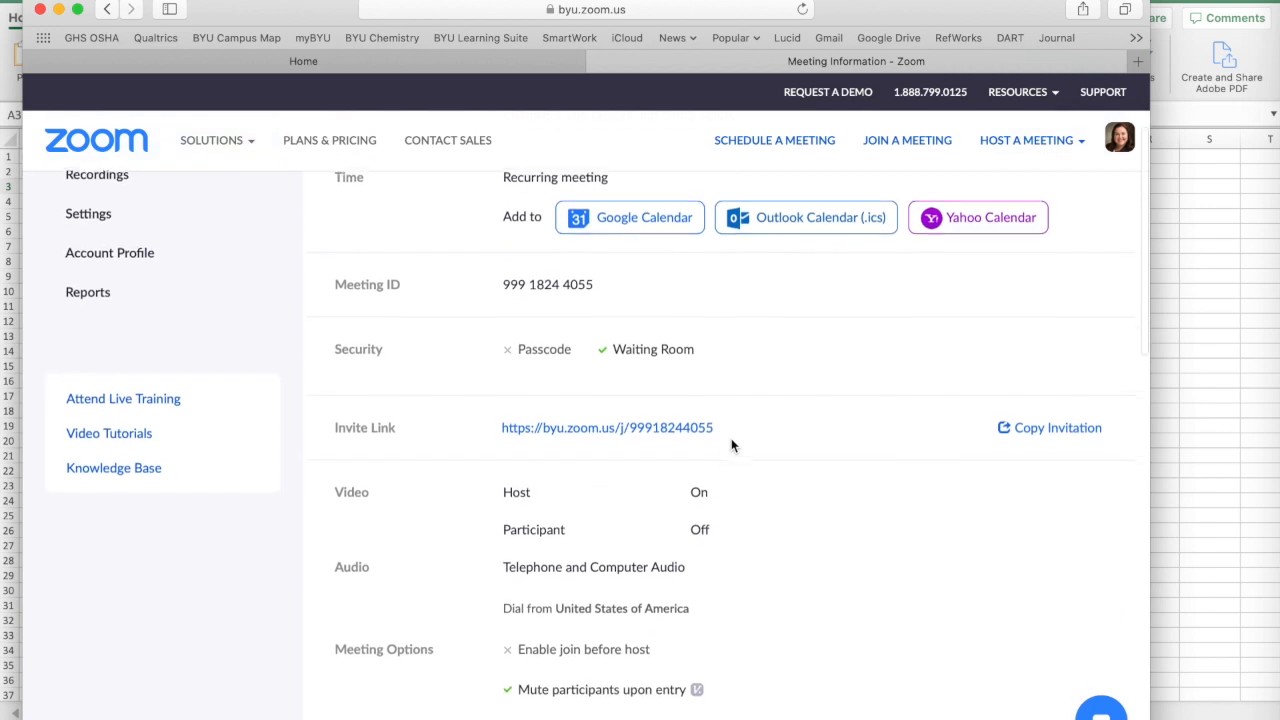
pyautogui.scroll(-7, 731, 445)
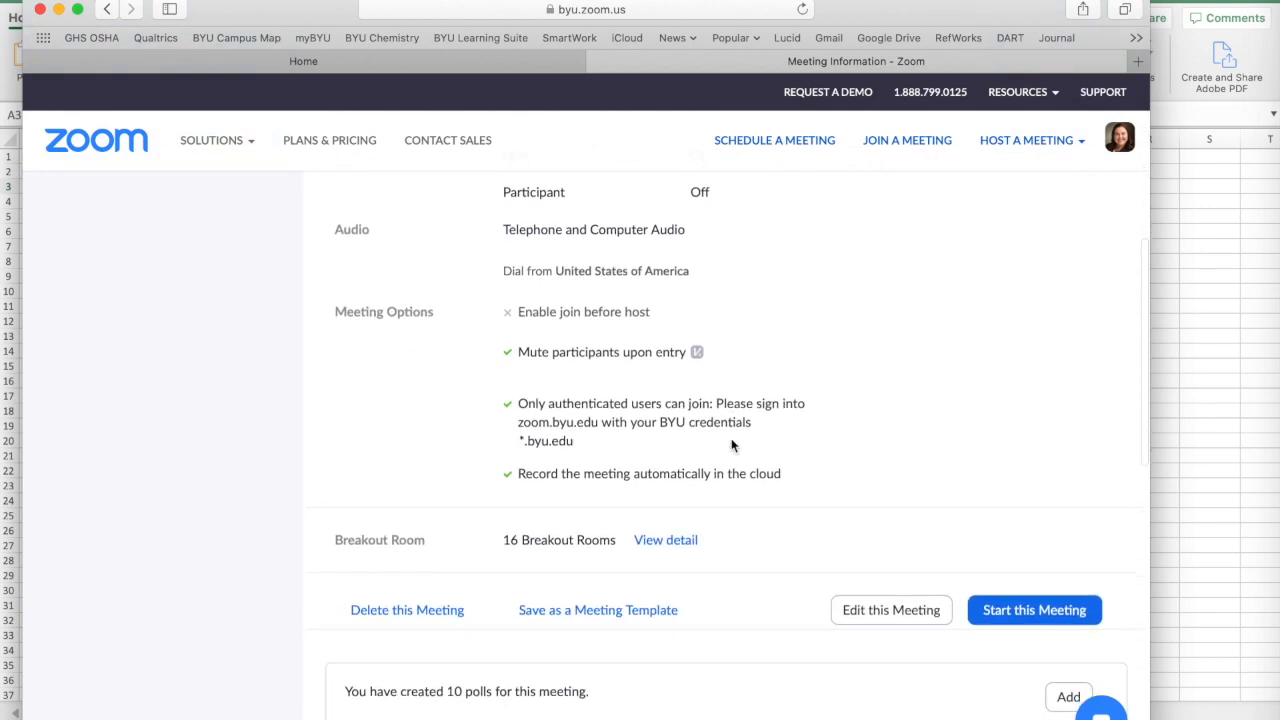
pyautogui.scroll(-2, 731, 446)
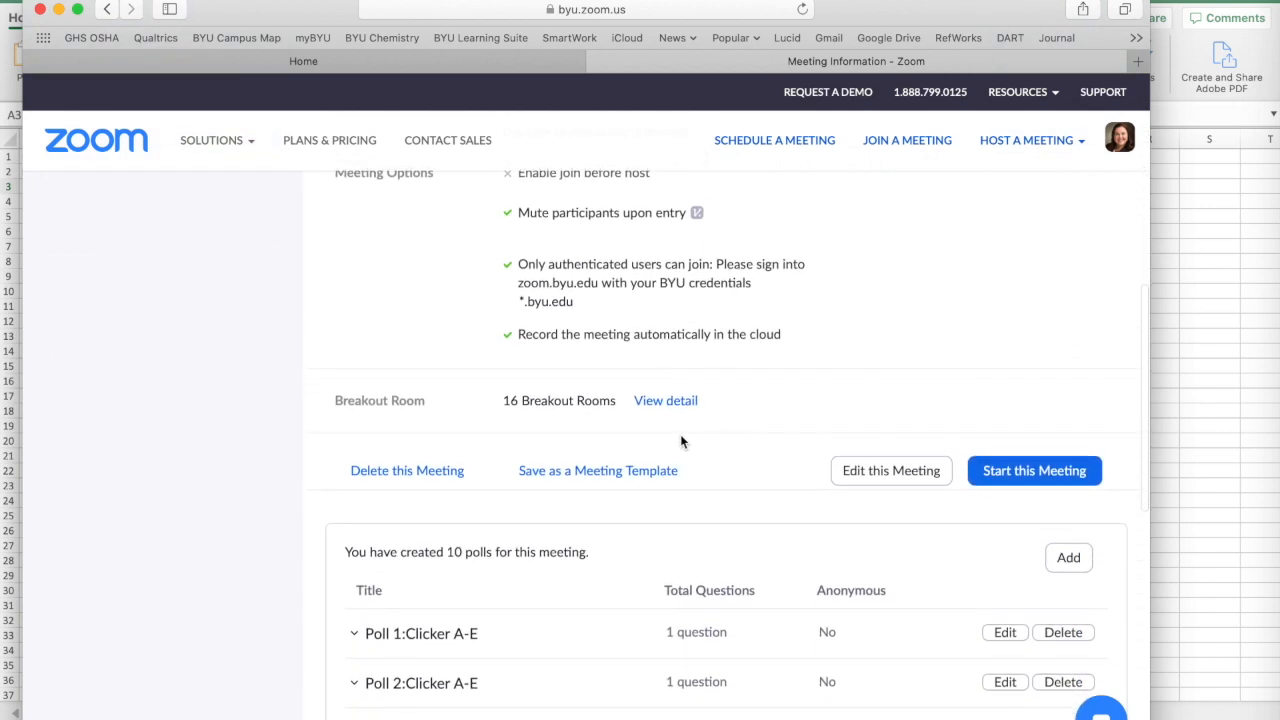
pyautogui.click(867, 482)
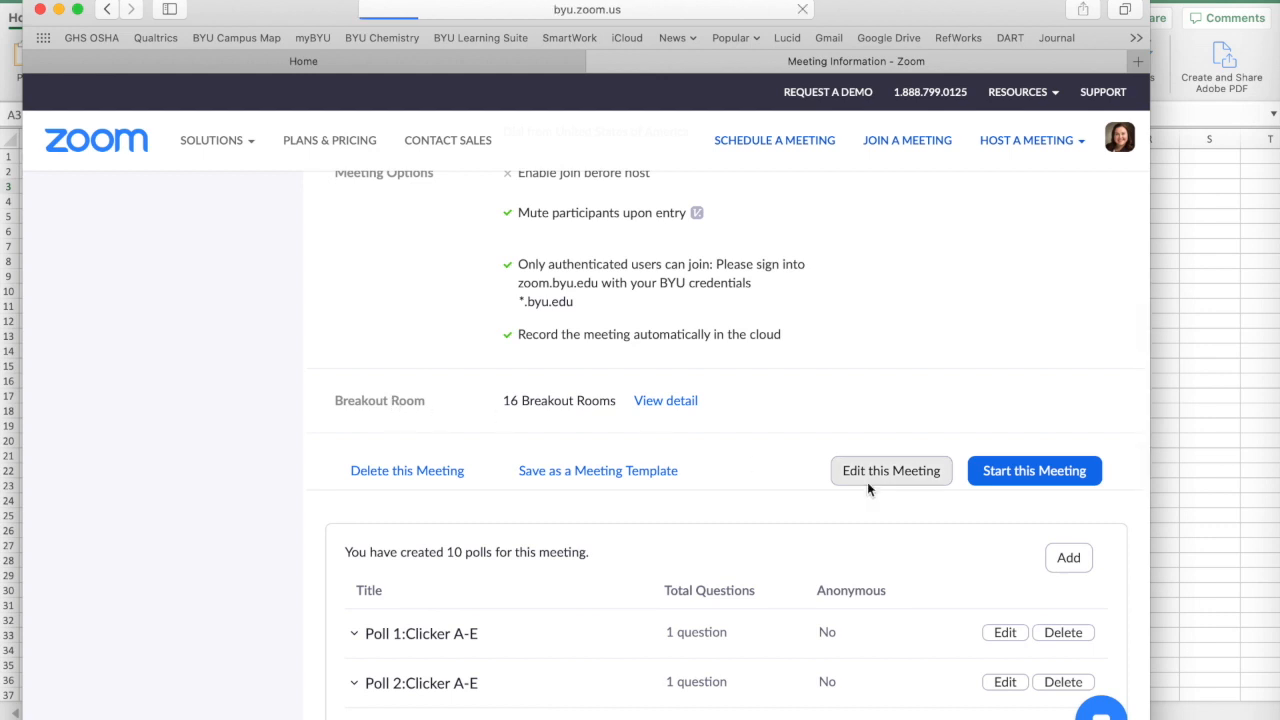
# Review the Breakout Room pre-assign room list in the meeting options and save the assignment dialog.
pyautogui.scroll(-14, 795, 484)
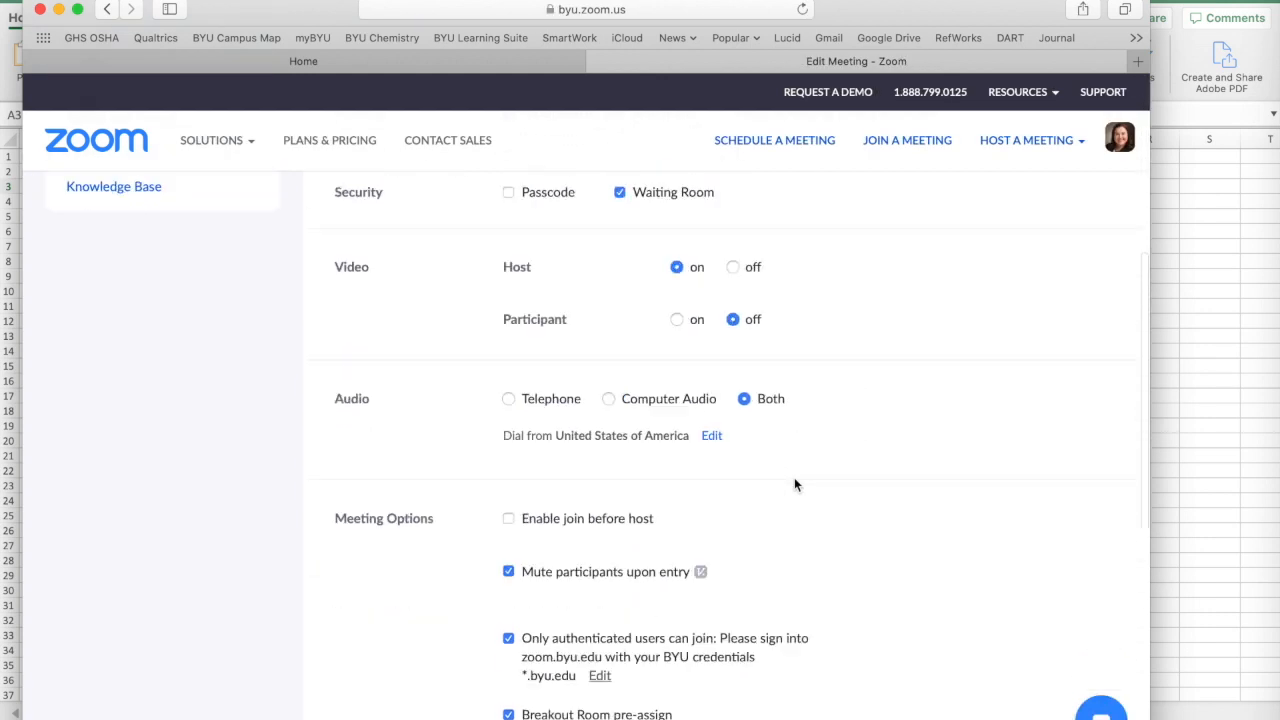
pyautogui.scroll(-3, 795, 484)
pyautogui.scroll(3, 795, 484)
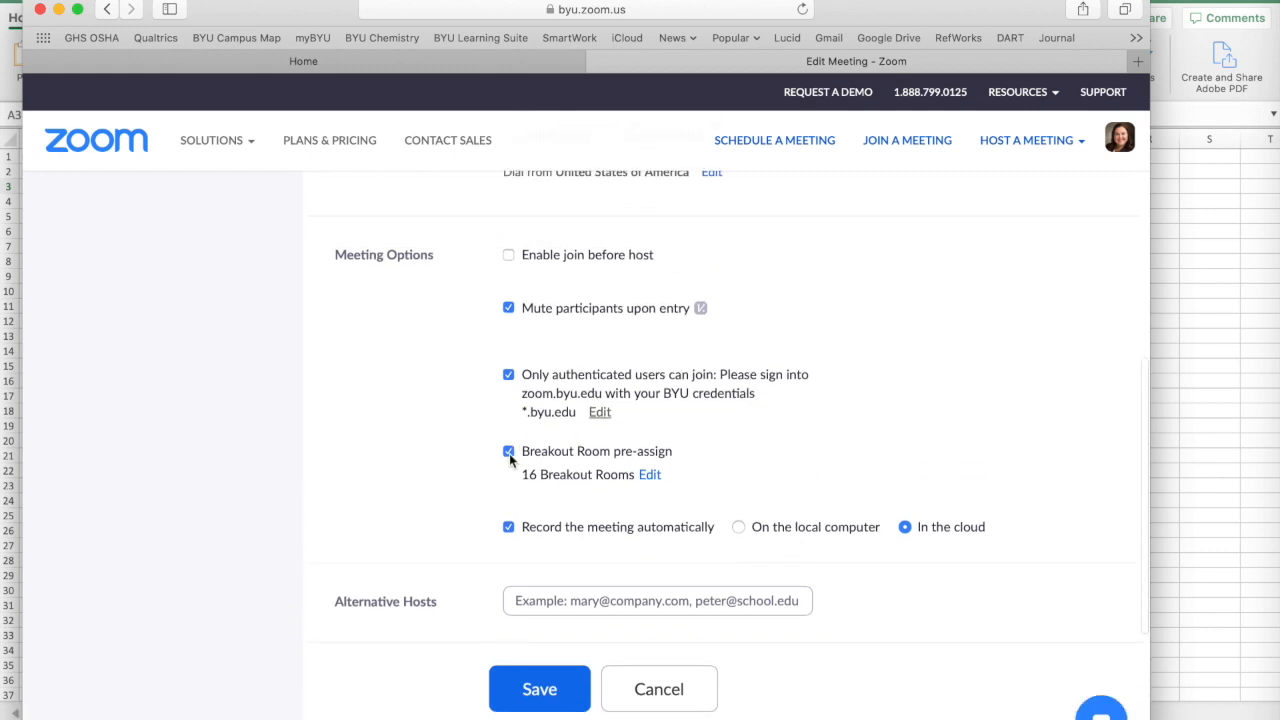
pyautogui.click(650, 475)
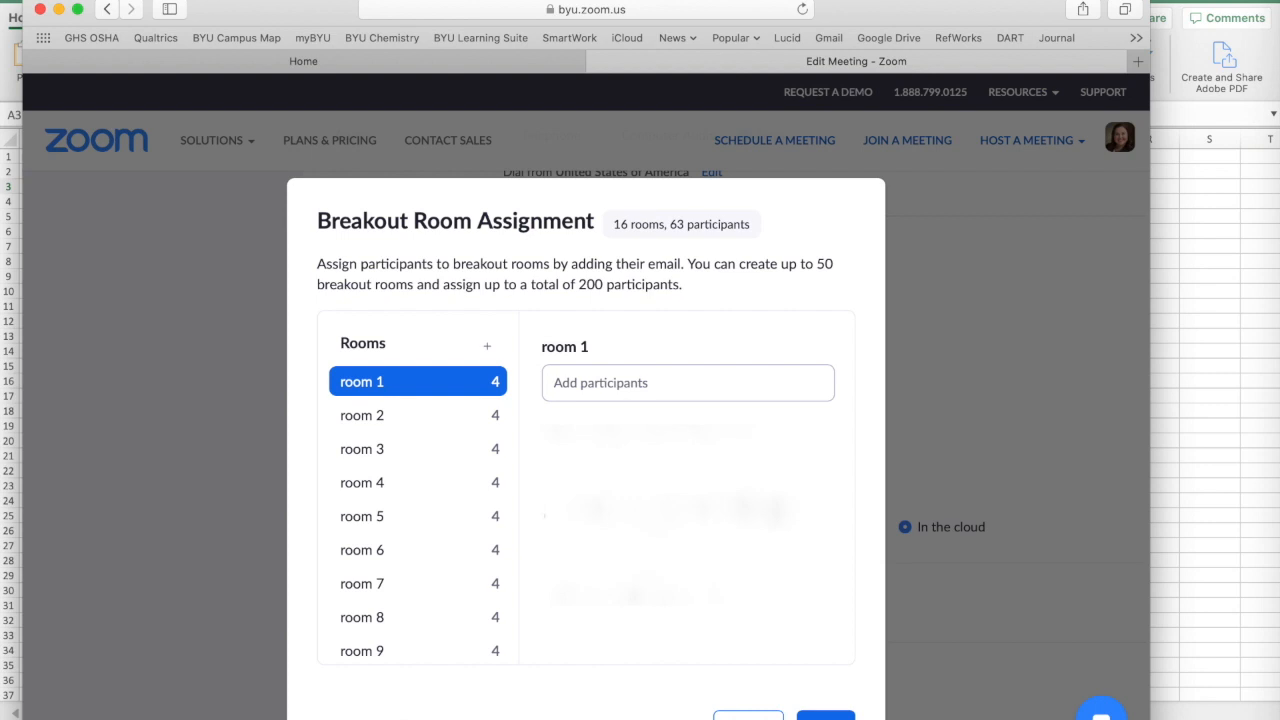
pyautogui.click(826, 716)
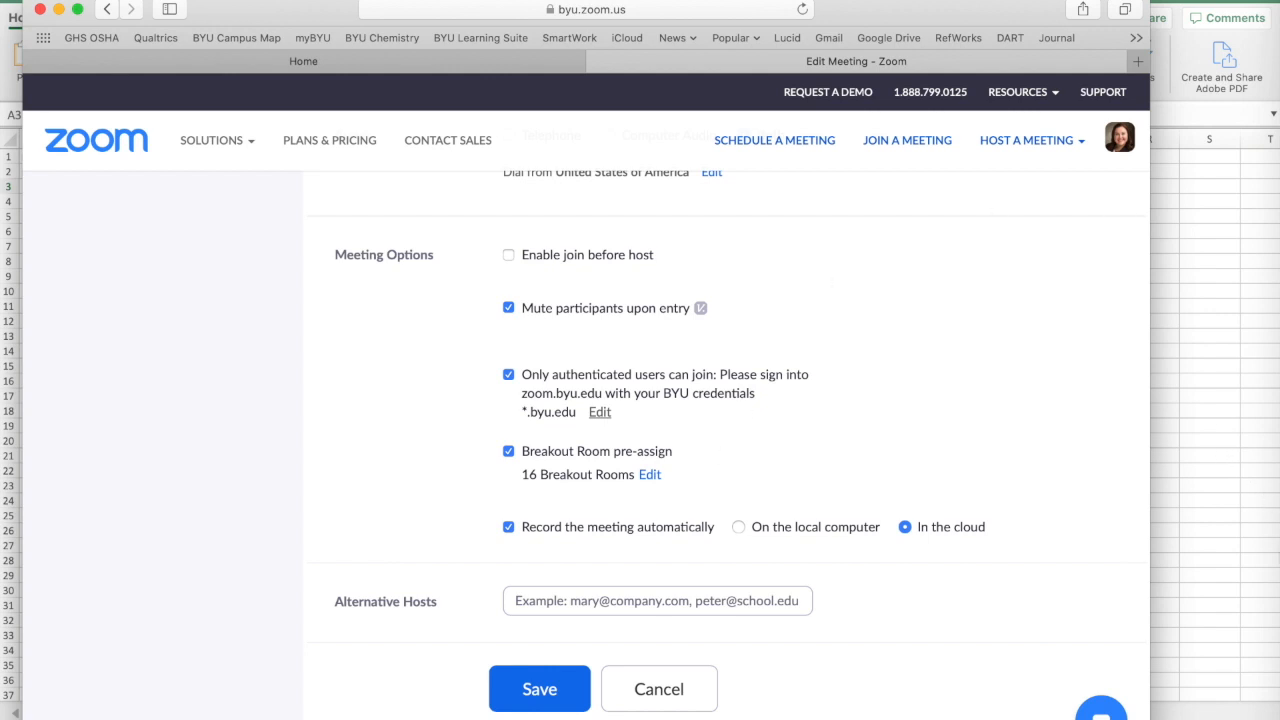
# Switch to the Zoom desktop app and start the Chemistry 106 Lecture and Office Hours meeting.
pyautogui.click(1272, 625)
pyautogui.click(719, 65)
pyautogui.doubleClick(391, 275)
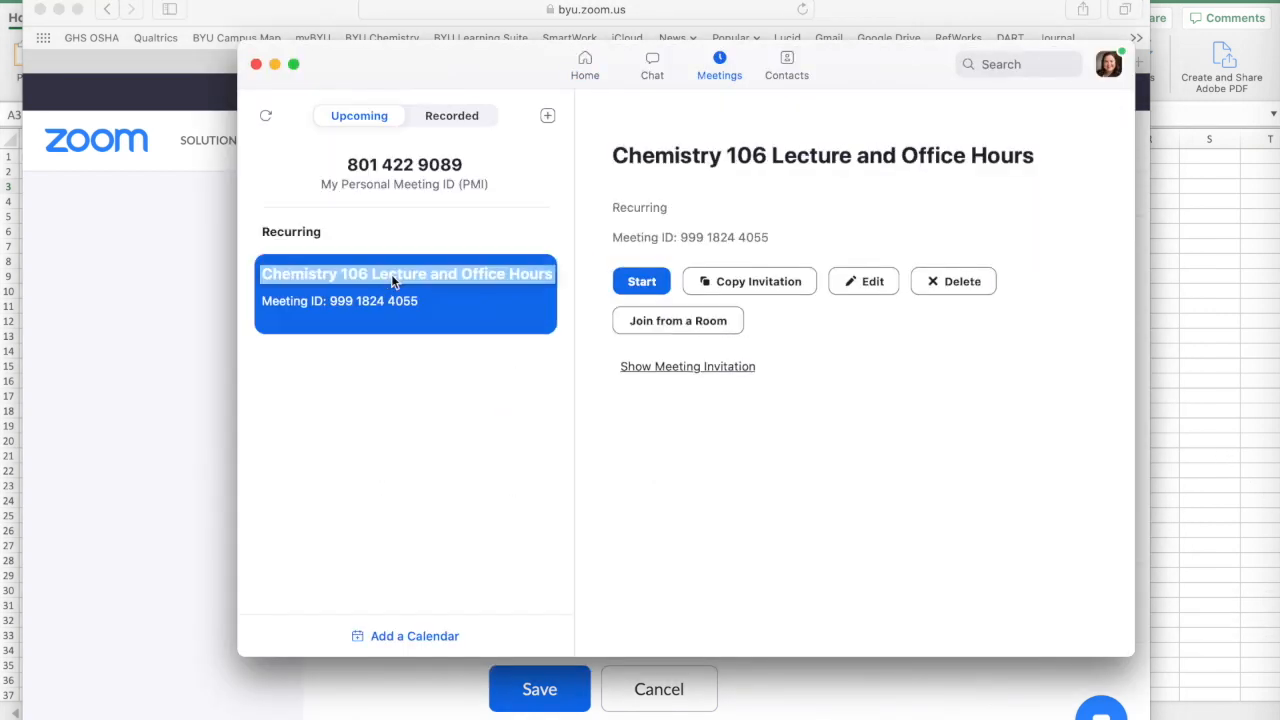
pyautogui.click(653, 286)
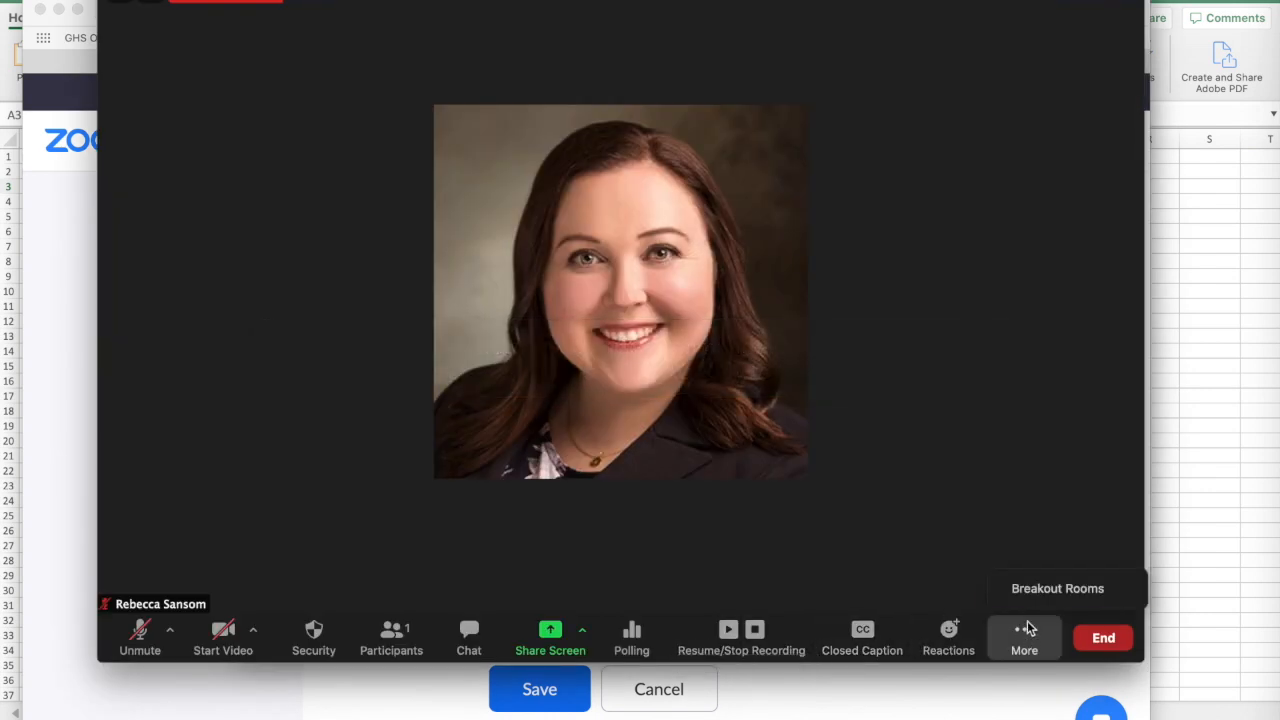
# Open the meeting's breakout rooms, look through the room list and view the choices for recreating rooms.
pyautogui.click(1034, 591)
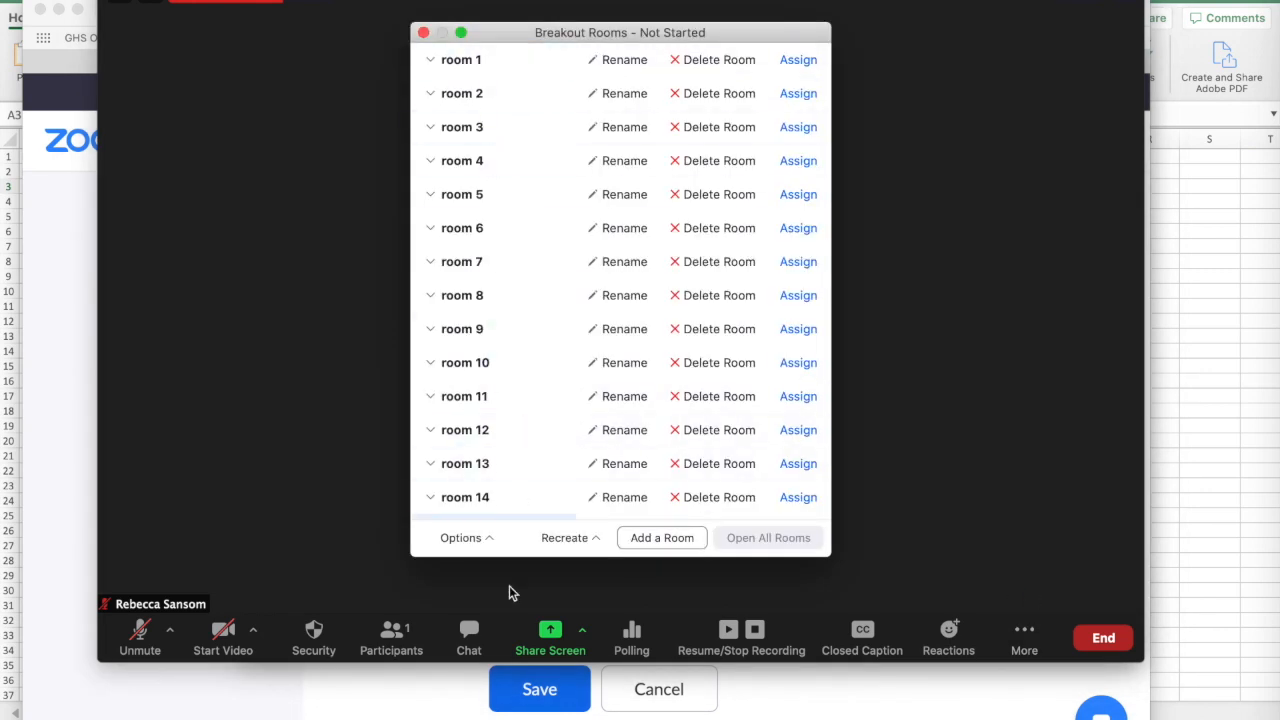
pyautogui.scroll(-3, 513, 462)
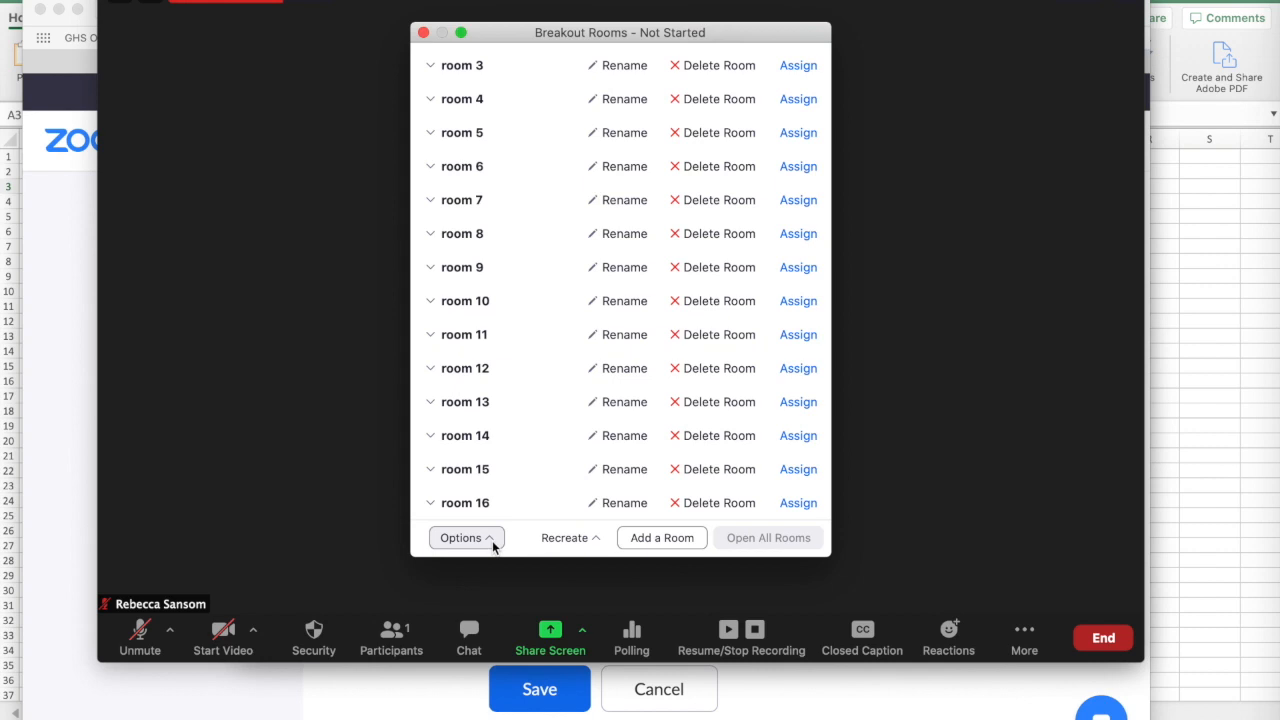
pyautogui.click(592, 538)
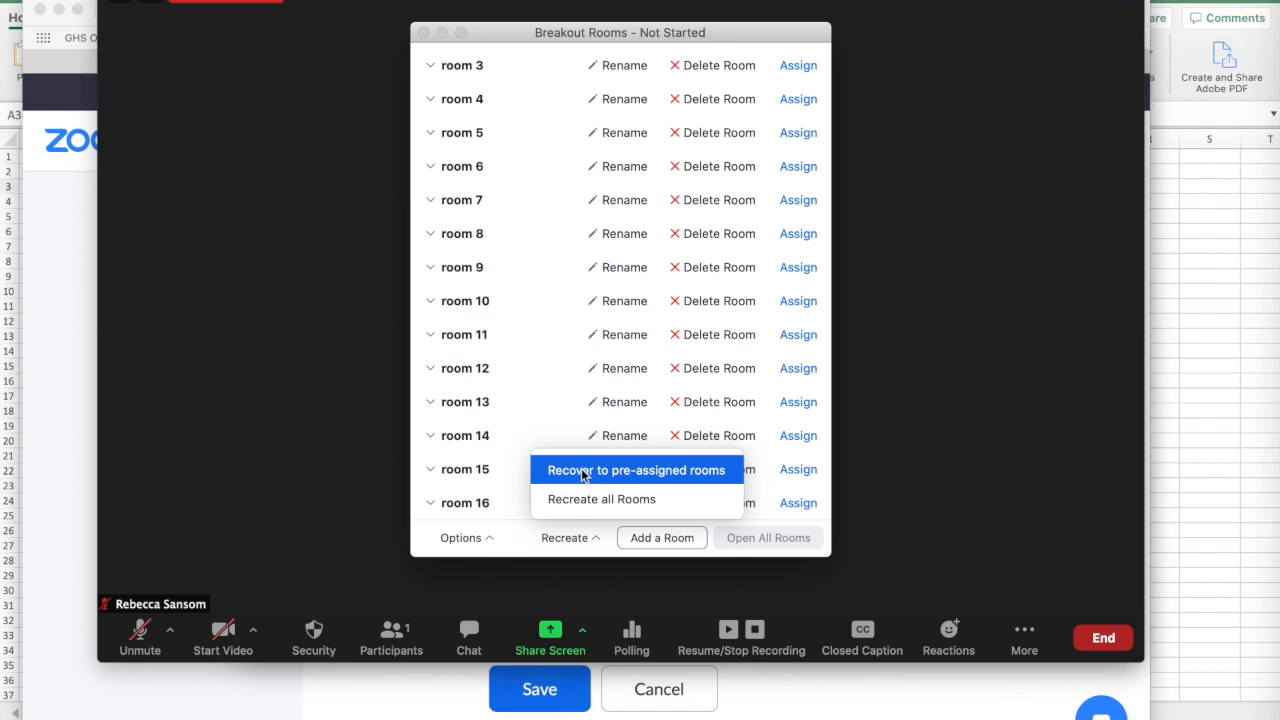
# Set the breakout room options to move all participants into breakout rooms automatically.
pyautogui.click(488, 546)
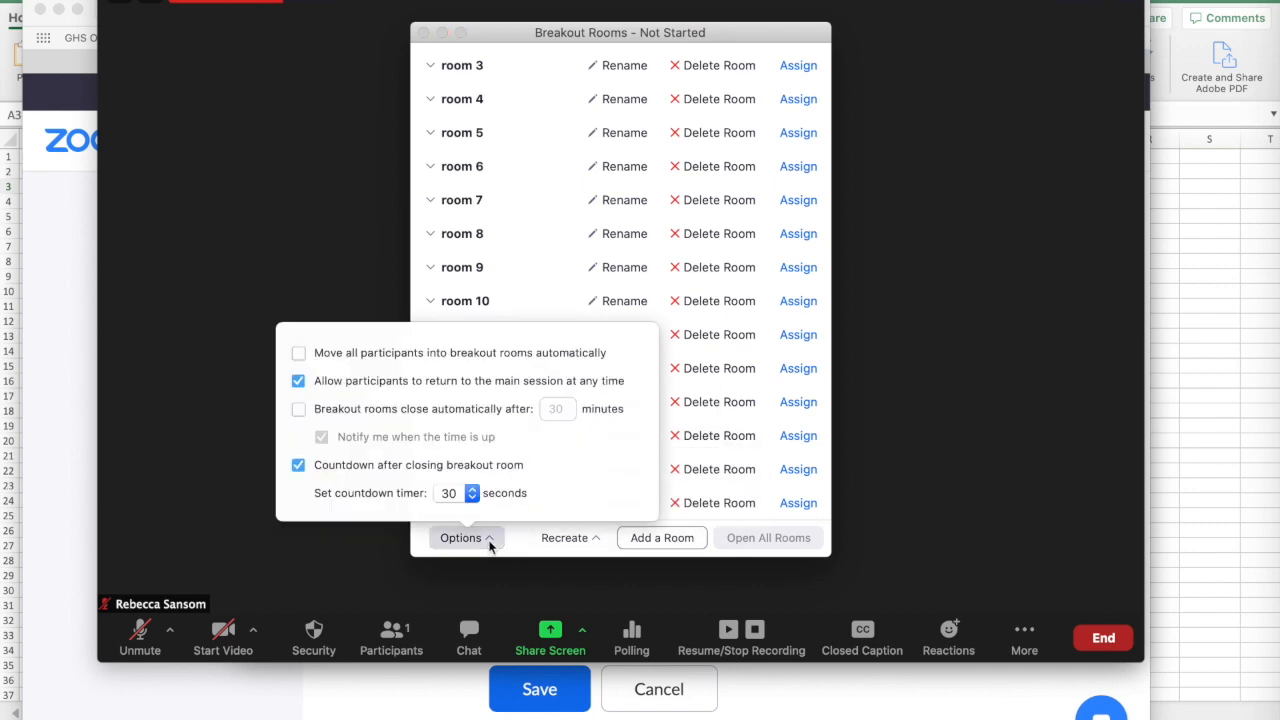
pyautogui.click(299, 353)
# Try a 60-second countdown timer for closing breakout rooms and set it back to 30 seconds.
pyautogui.click(474, 502)
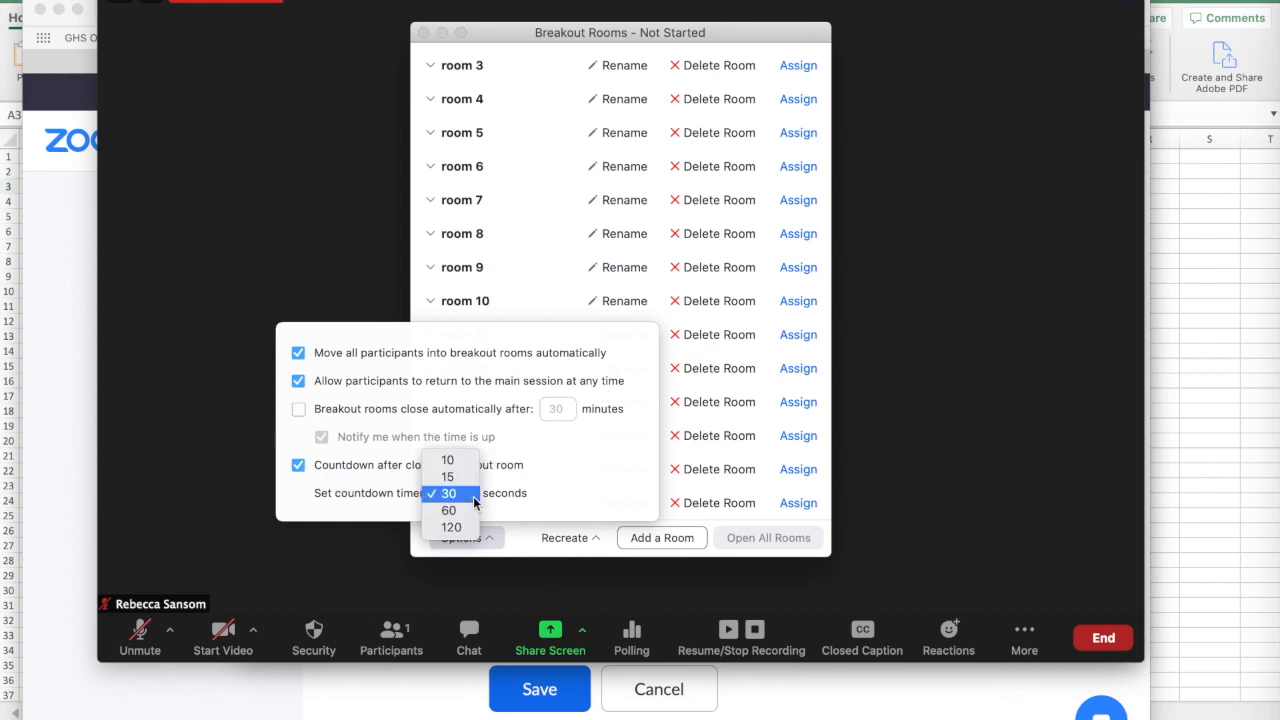
pyautogui.click(468, 508)
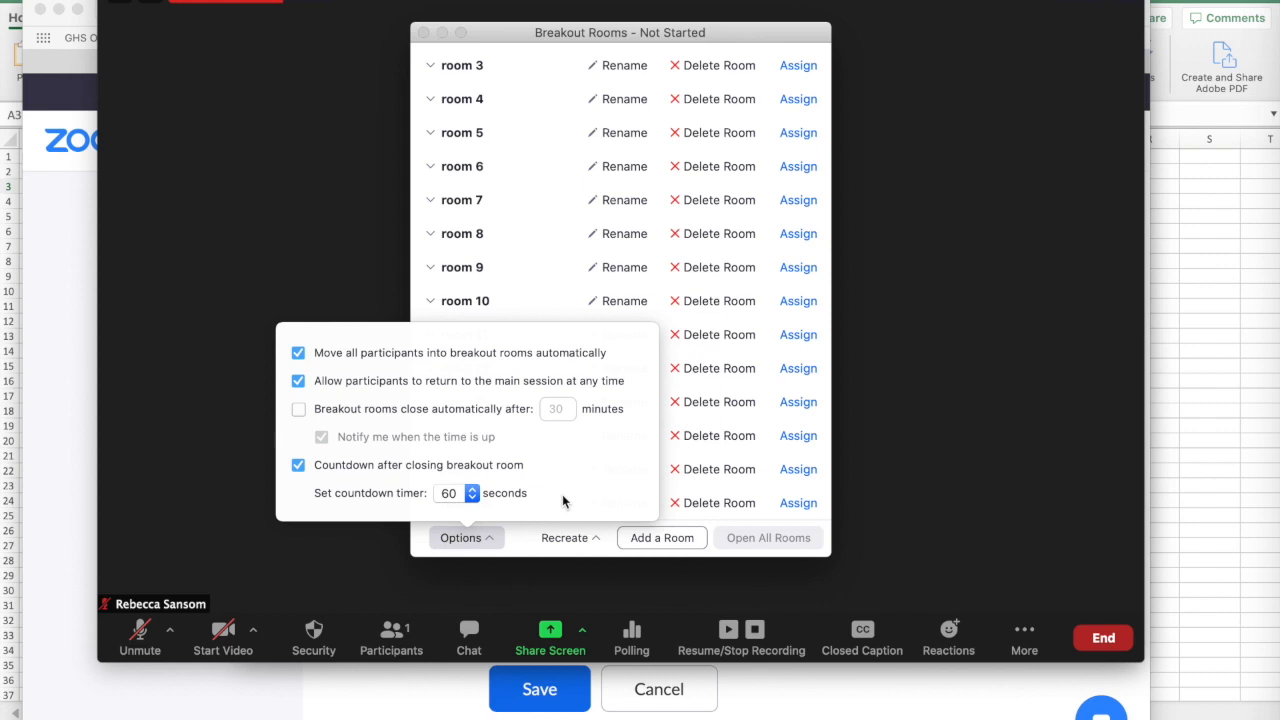
pyautogui.click(471, 496)
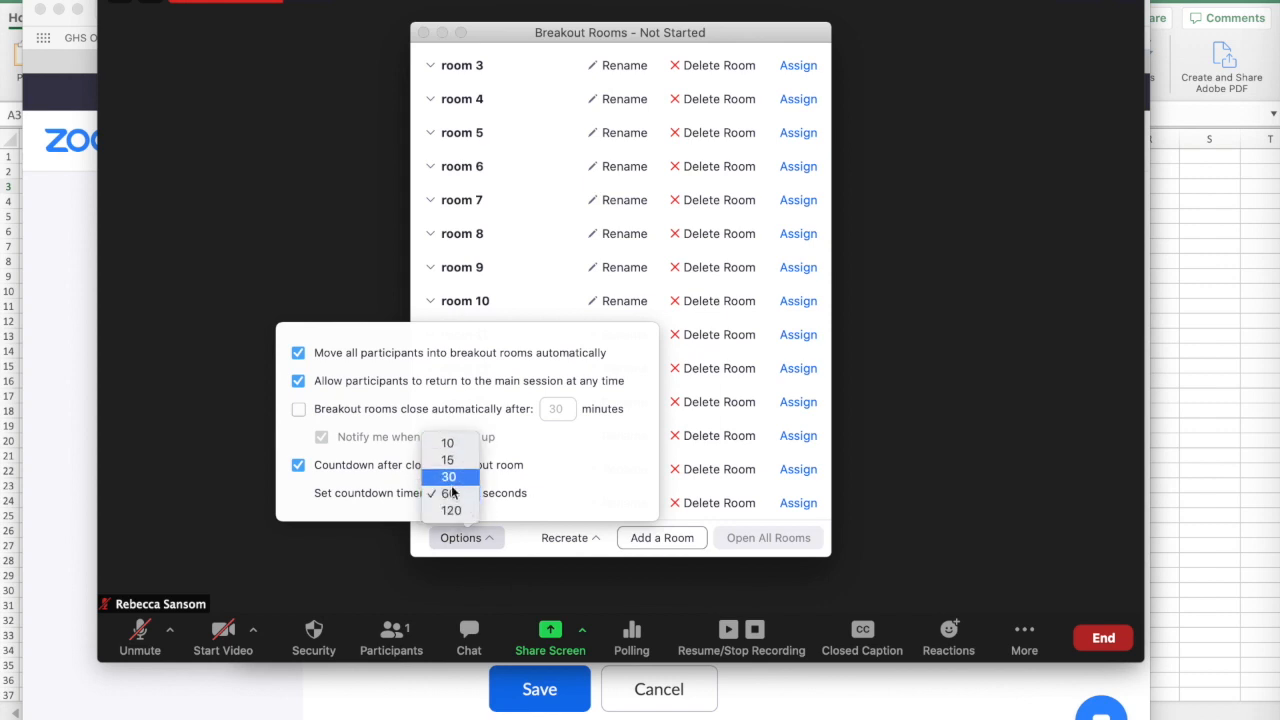
pyautogui.click(453, 481)
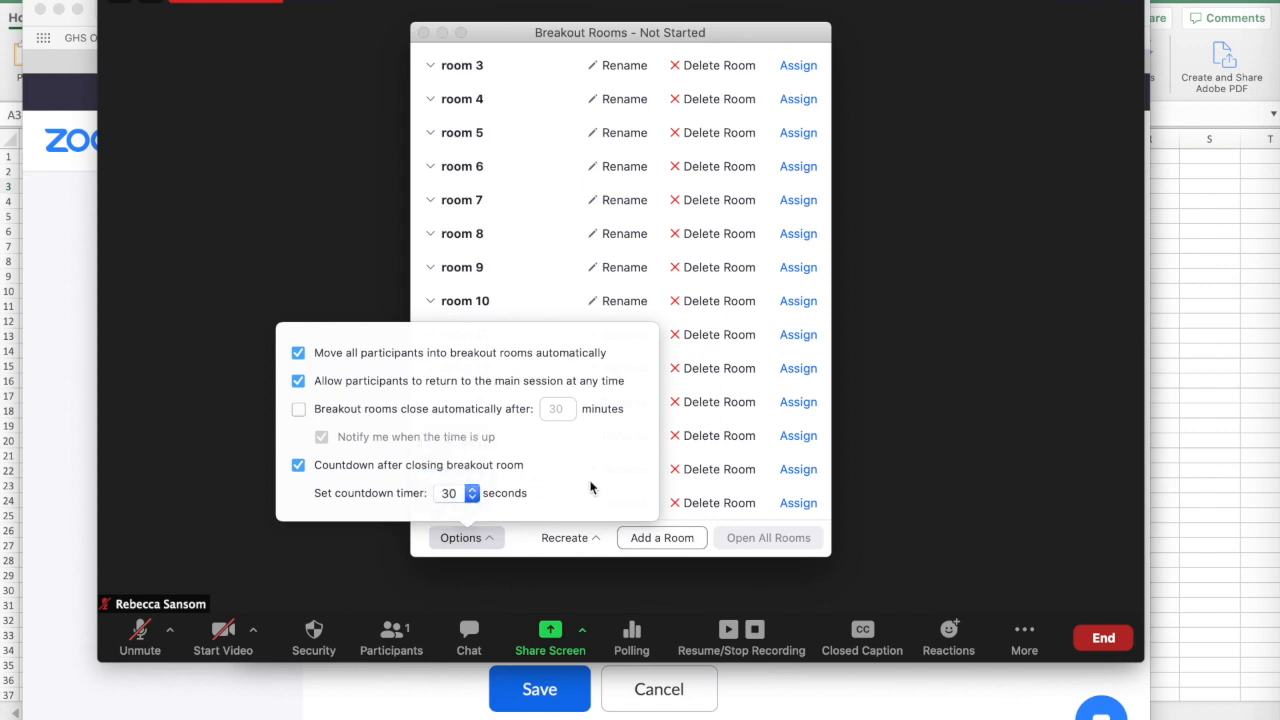